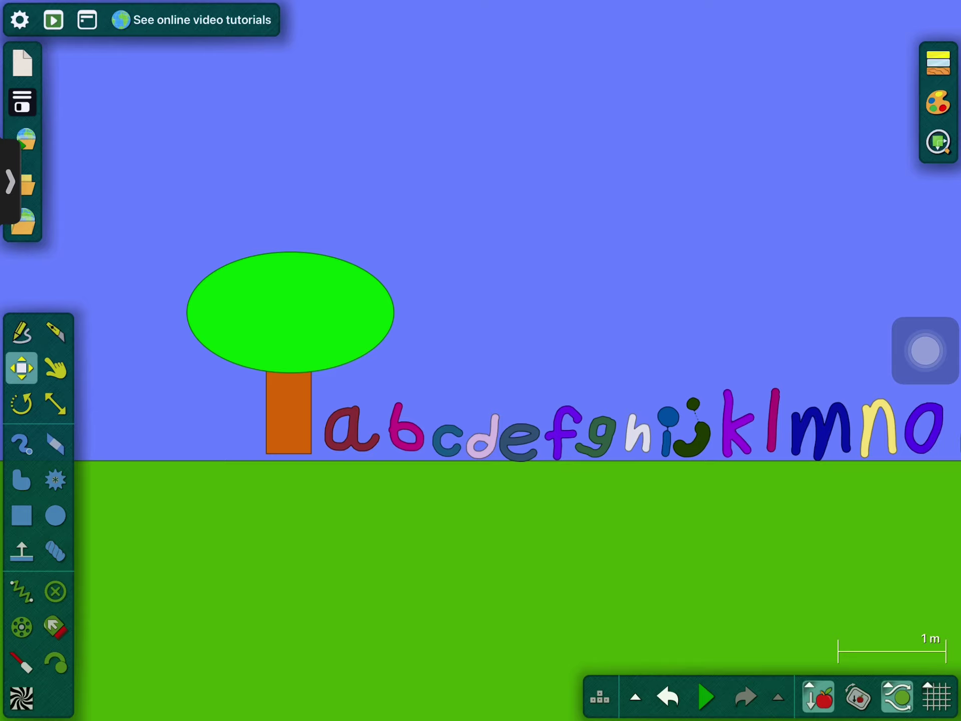
pyautogui.scroll(2, 165, 311)
# - Nudge the treetop ellipse onto the trunk, then drag letters a, b and c into the canopy
pyautogui.moveTo(353, 297)
pyautogui.mouseDown()
pyautogui.moveTo(365, 324)
pyautogui.moveTo(355, 320)
pyautogui.mouseUp()
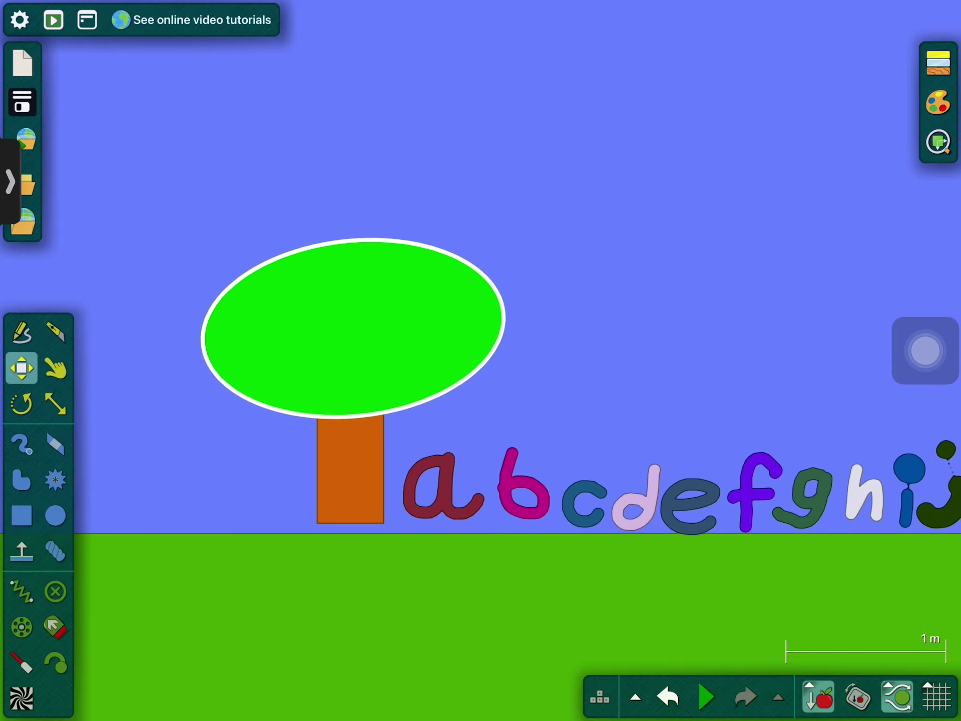
pyautogui.press('Escape')
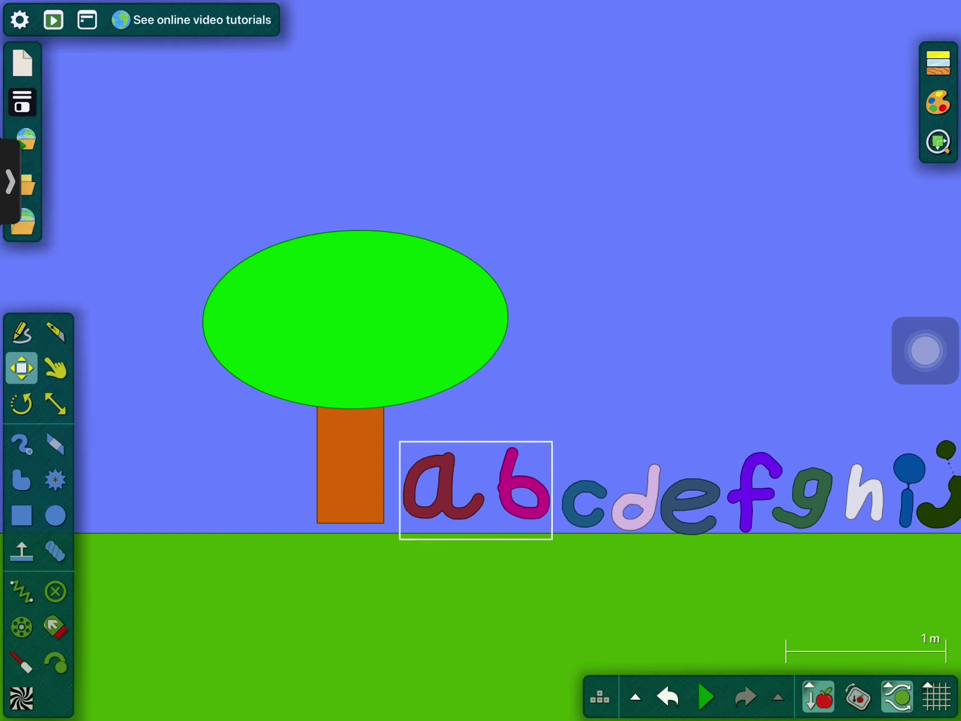
pyautogui.moveTo(476, 489)
pyautogui.mouseDown()
pyautogui.moveTo(467, 483)
pyautogui.moveTo(479, 492)
pyautogui.moveTo(482, 480)
pyautogui.mouseUp()
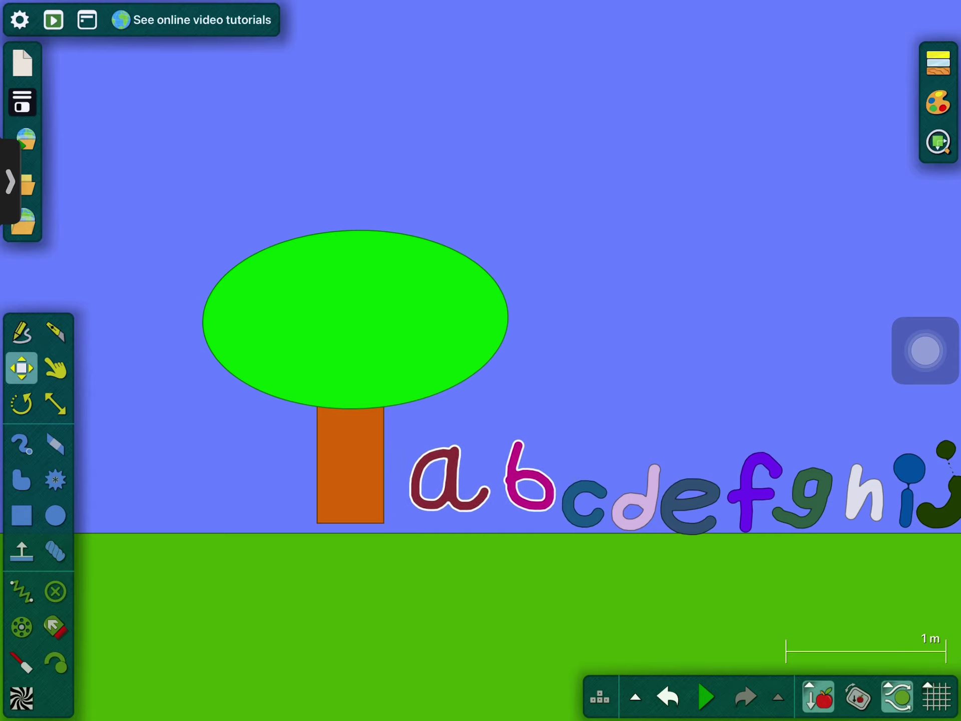
pyautogui.moveTo(601, 188)
pyautogui.mouseDown()
pyautogui.moveTo(711, 286)
pyautogui.moveTo(658, 229)
pyautogui.mouseUp()
pyautogui.moveTo(507, 520); pyautogui.dragTo(390, 344)
pyautogui.moveTo(584, 518)
pyautogui.mouseDown()
pyautogui.moveTo(582, 502)
pyautogui.moveTo(420, 344)
pyautogui.mouseUp()
pyautogui.moveTo(642, 545); pyautogui.dragTo(404, 353)
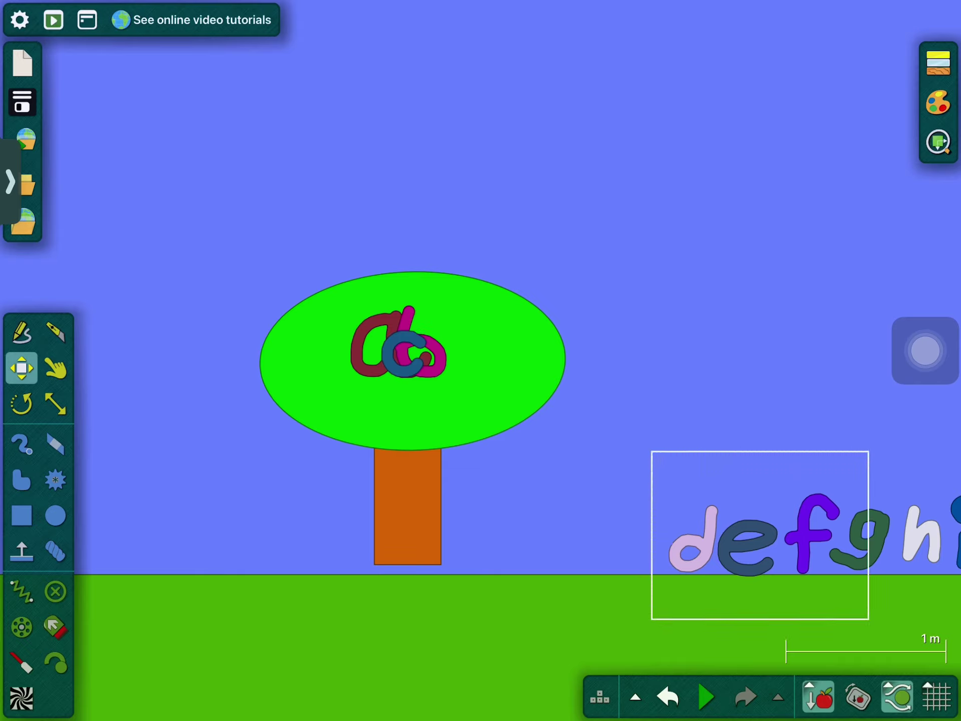
# - Box-select letters d, e, f and g and drag them up into the treetop
pyautogui.moveTo(651, 451); pyautogui.dragTo(904, 623)
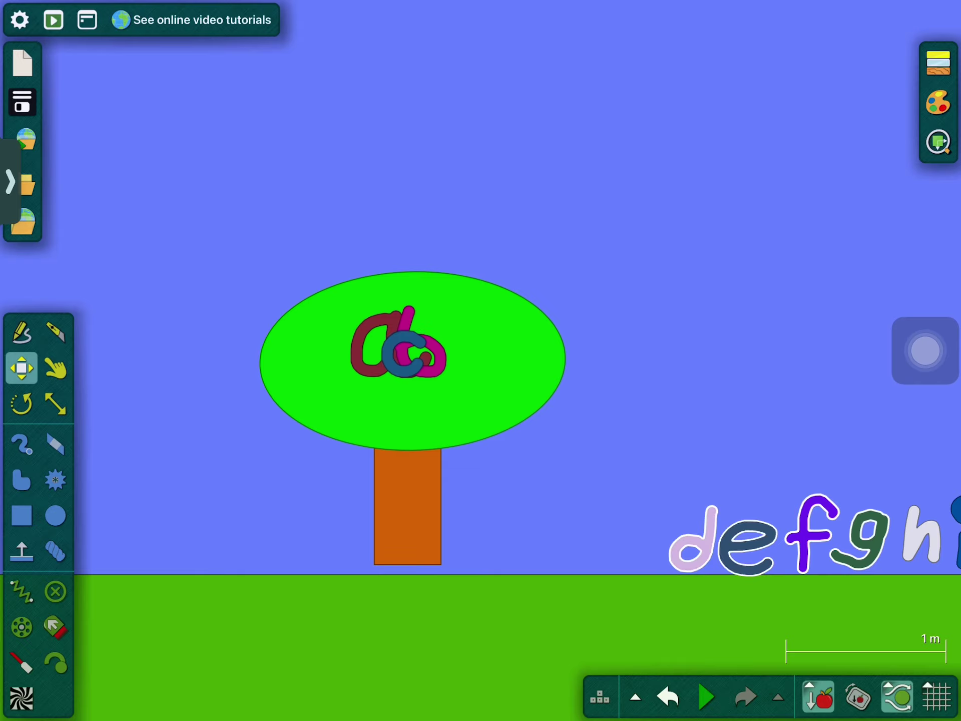
pyautogui.moveTo(747, 544)
pyautogui.mouseDown()
pyautogui.moveTo(671, 489)
pyautogui.moveTo(338, 487)
pyautogui.mouseUp()
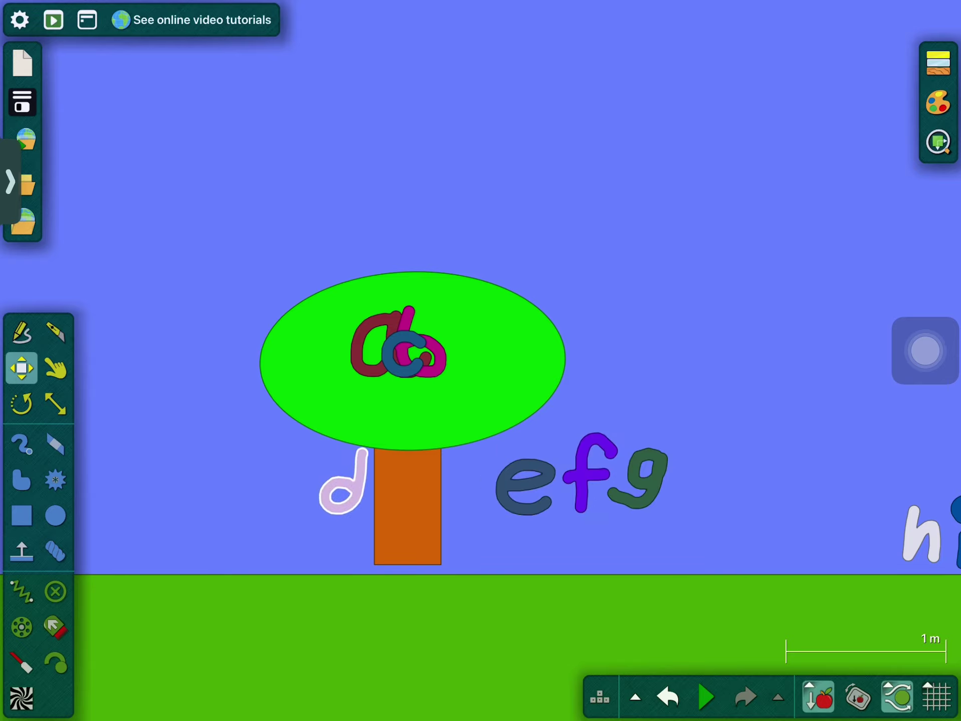
pyautogui.moveTo(345, 495); pyautogui.dragTo(381, 354)
pyautogui.moveTo(605, 493); pyautogui.dragTo(469, 451)
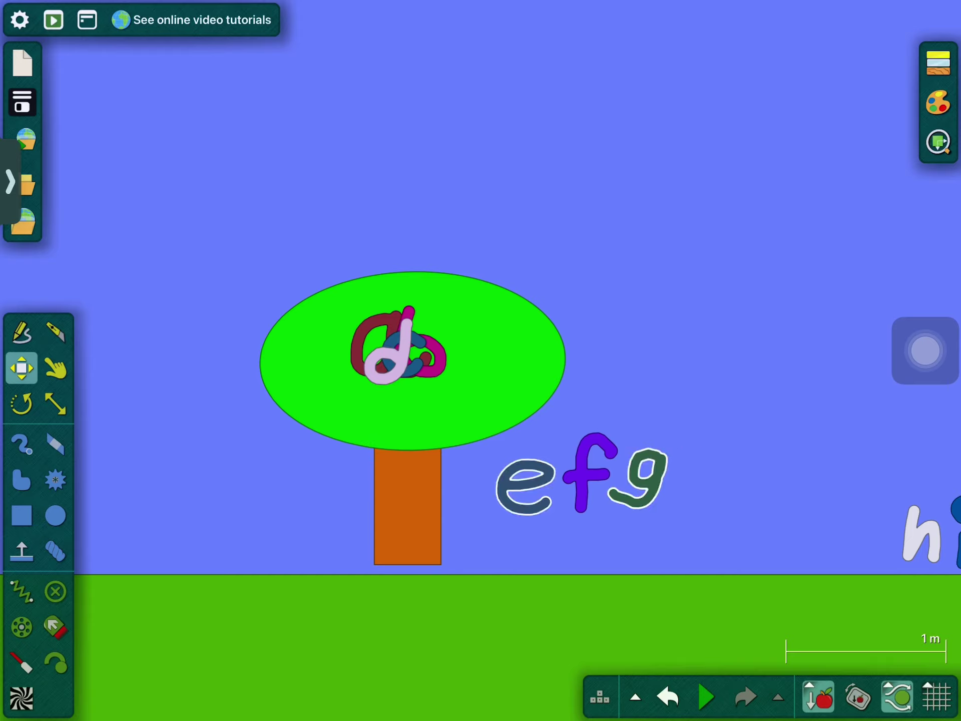
pyautogui.moveTo(590, 473); pyautogui.dragTo(397, 348)
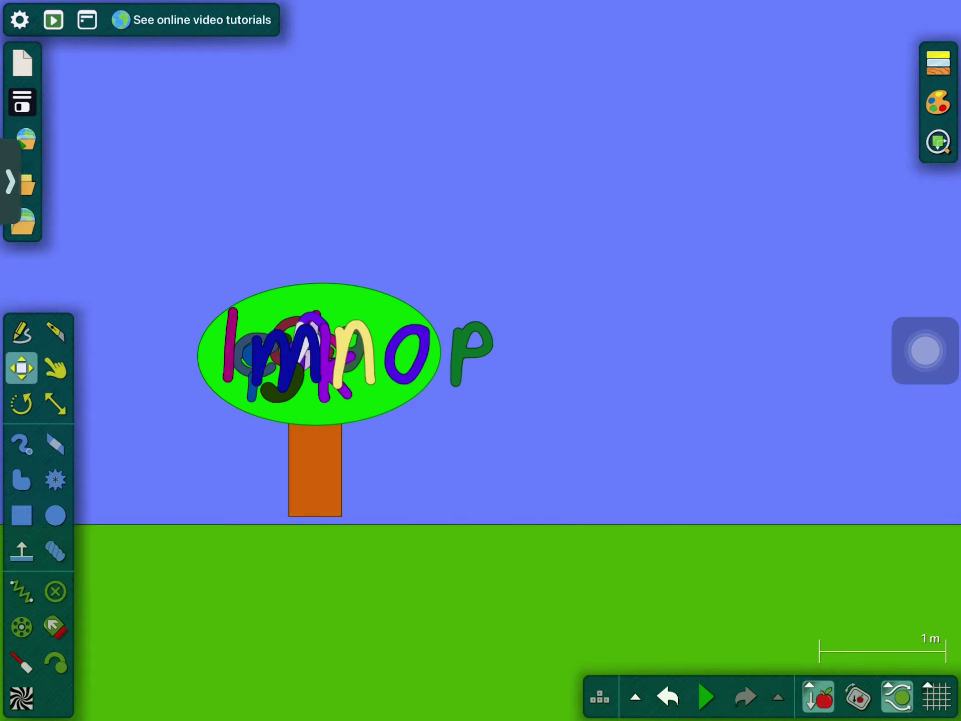
pyautogui.scroll(-5, 333, 374)
# - Drag letters q through z onto the tree, shifting w, x, y and z further left
pyautogui.moveTo(489, 323); pyautogui.dragTo(787, 481)
pyautogui.moveTo(683, 412)
pyautogui.mouseDown()
pyautogui.moveTo(576, 353)
pyautogui.moveTo(424, 369)
pyautogui.mouseUp()
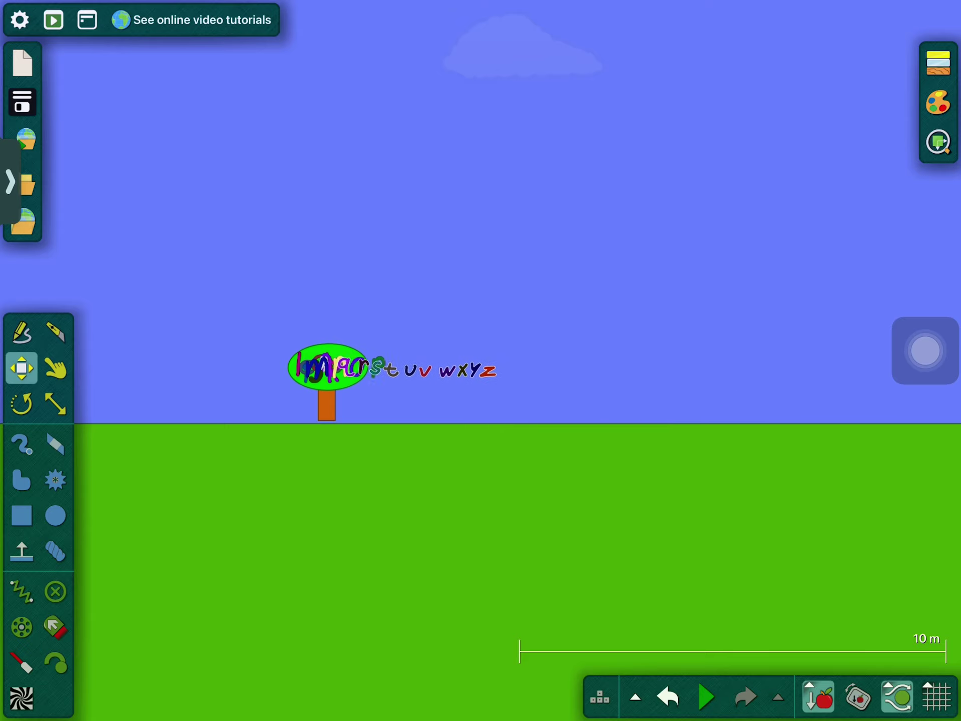
pyautogui.scroll(4, 326, 329)
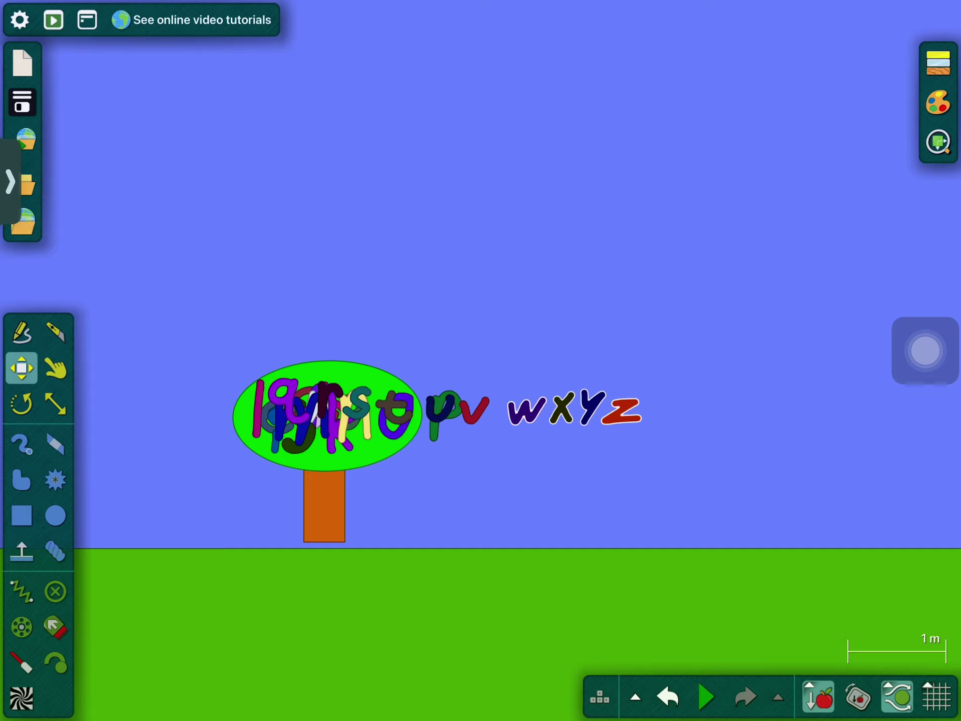
pyautogui.moveTo(507, 395); pyautogui.dragTo(348, 401)
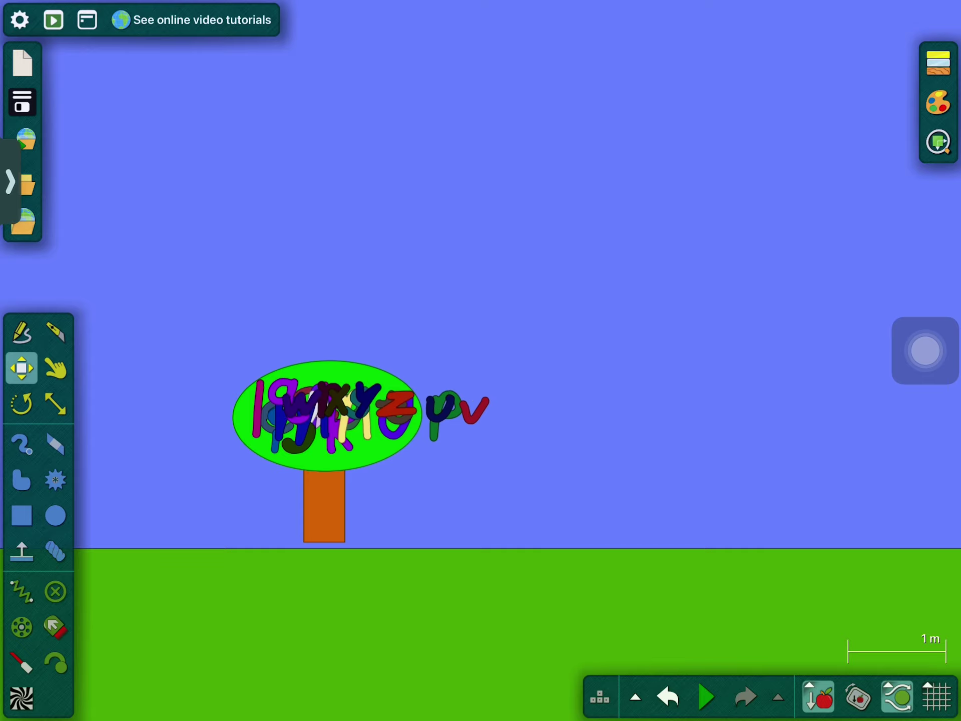
pyautogui.scroll(-2, 635, 394)
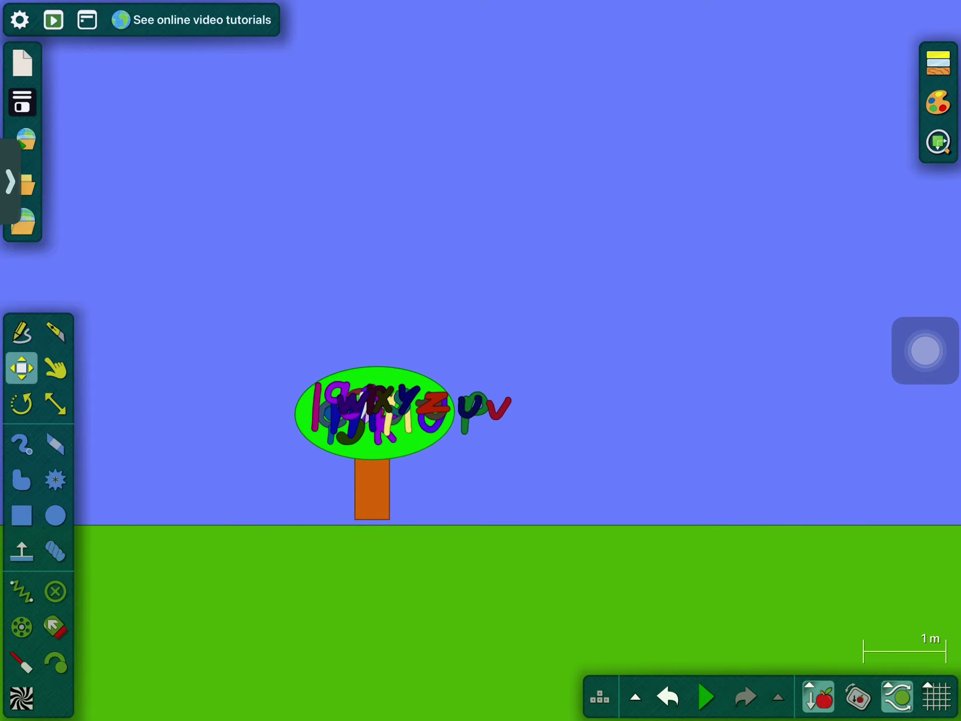
pyautogui.scroll(3, 391, 405)
pyautogui.scroll(-2, 391, 405)
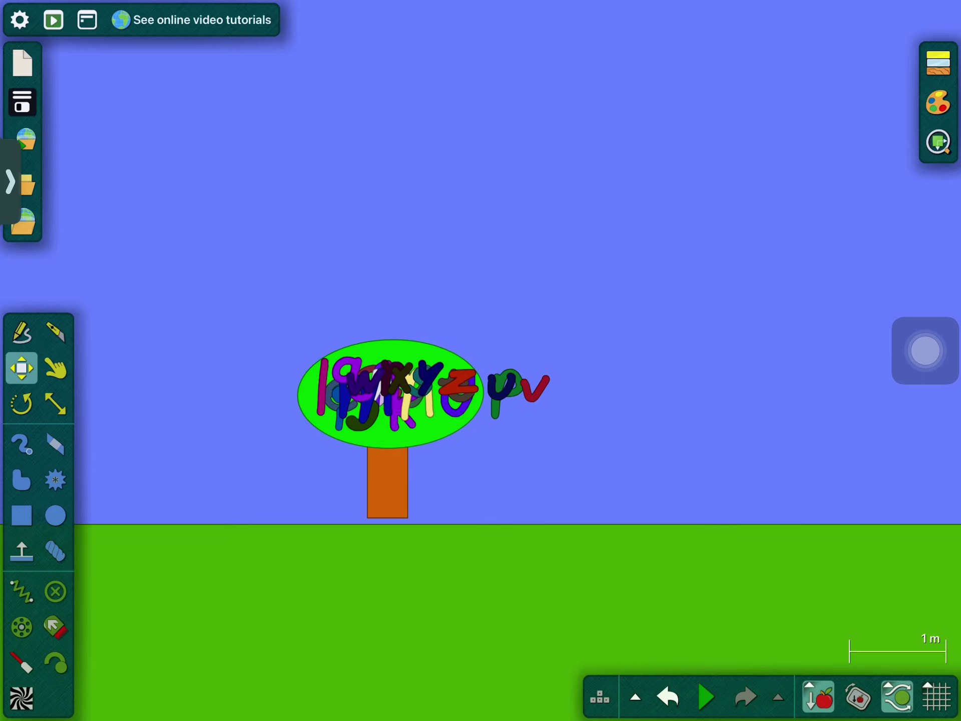
# - Start the physics simulation with the Space key
pyautogui.press('space')
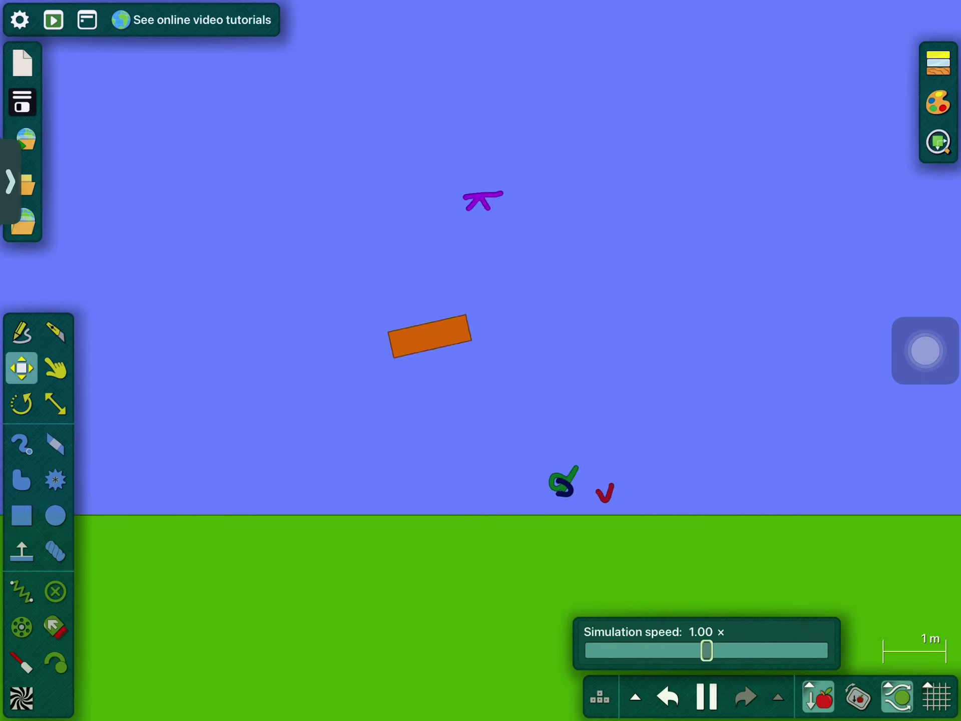
pyautogui.scroll(-3, 558, 583)
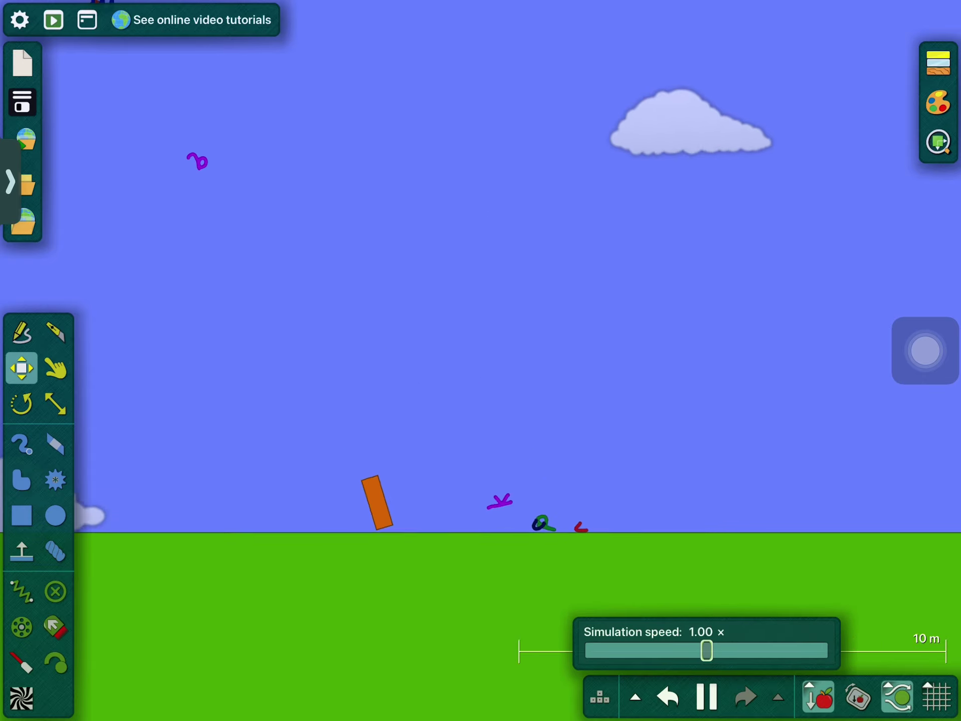
pyautogui.scroll(2, 481, 361)
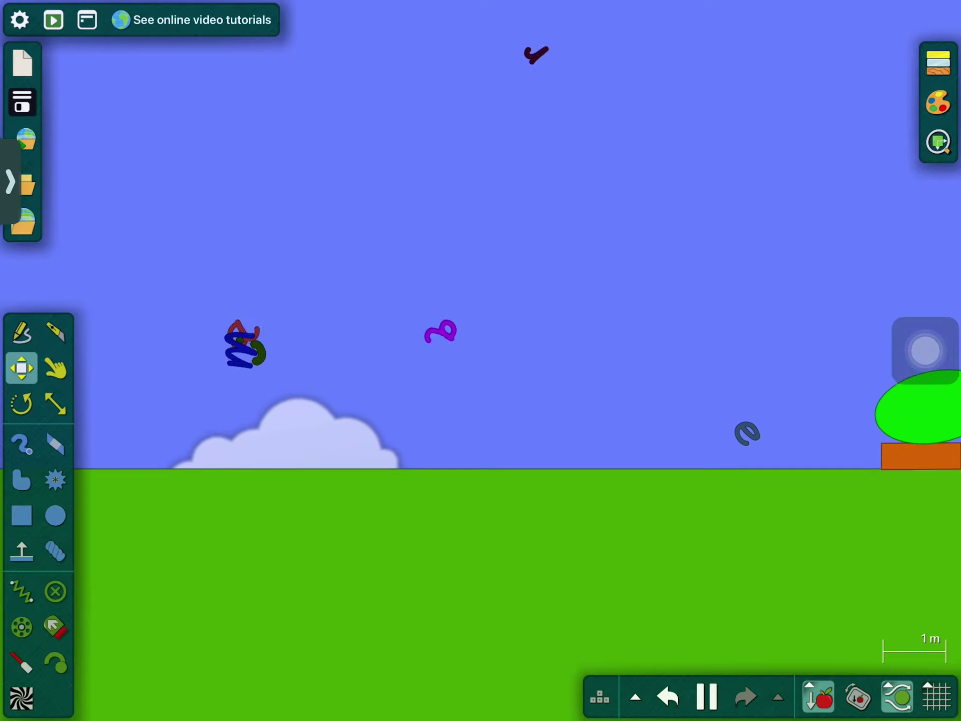